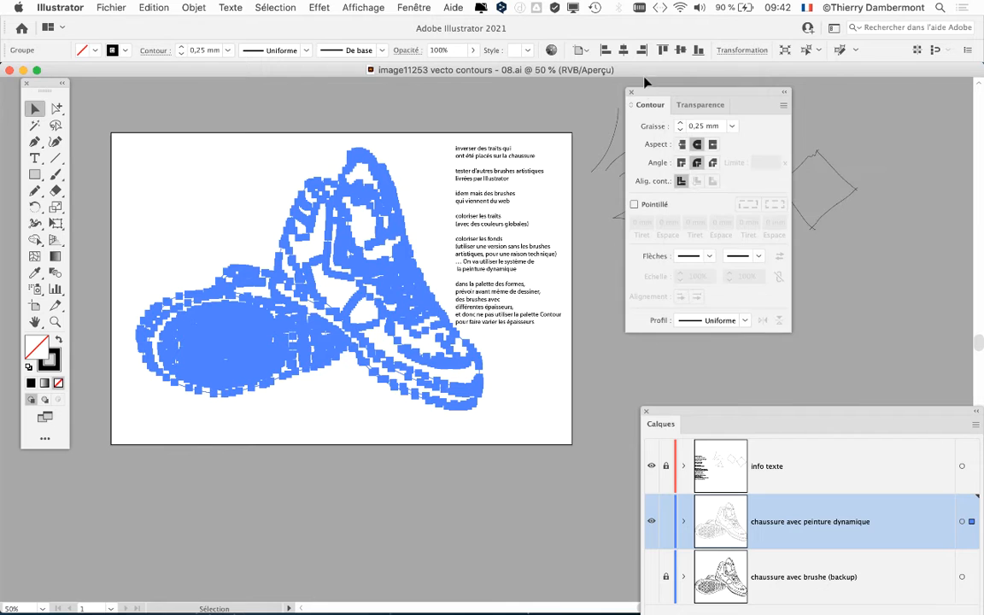
Close the Contour panel and expand the layer "chaussure avec peinture dynamique" and its group in an enlarged Calques panel.
{"action": "left_click", "coordinate": [630, 92]}
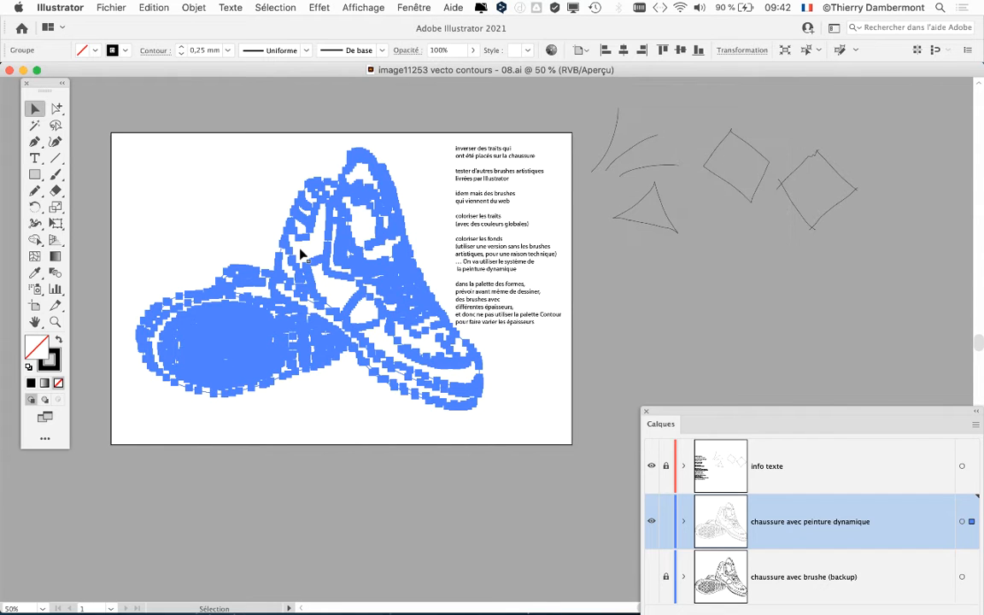
{"action": "scroll", "coordinate": [252, 220], "scroll_direction": "up", "scroll_amount": 1}
{"action": "left_click_drag", "start_coordinate": [683, 414], "coordinate": [471, 126]}
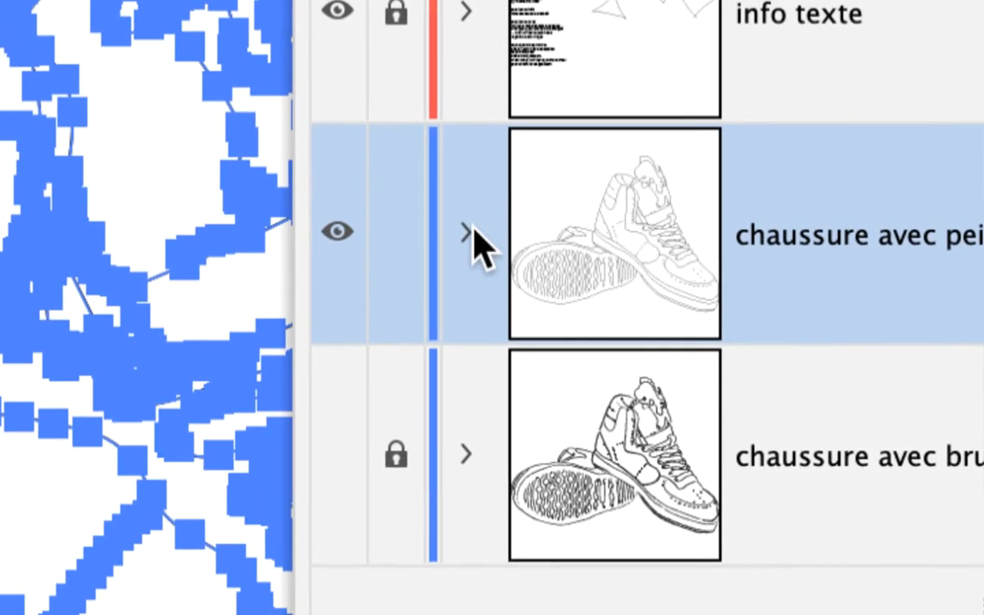
{"action": "left_click", "coordinate": [419, 380]}
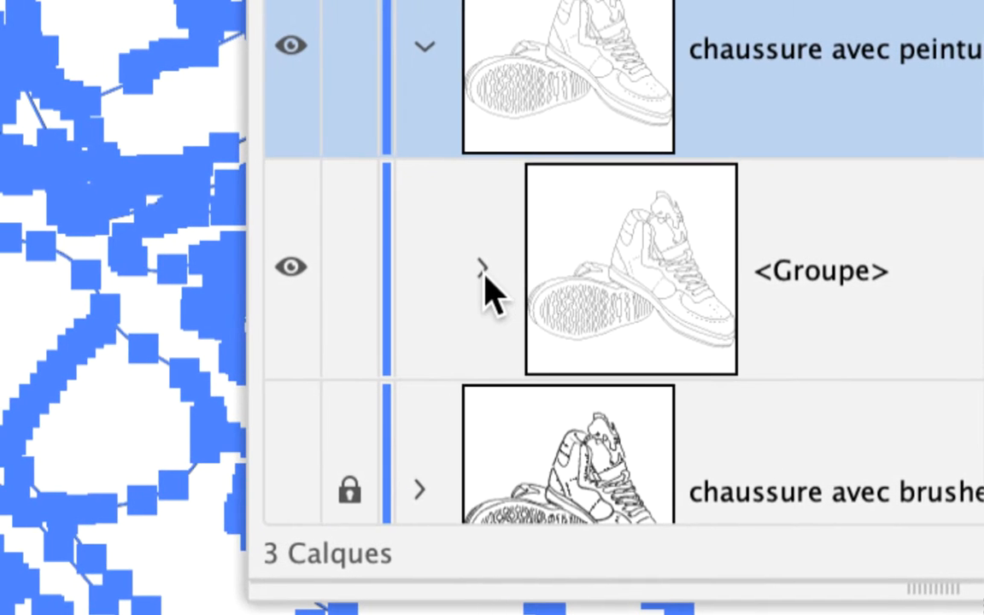
{"action": "left_click", "coordinate": [438, 265]}
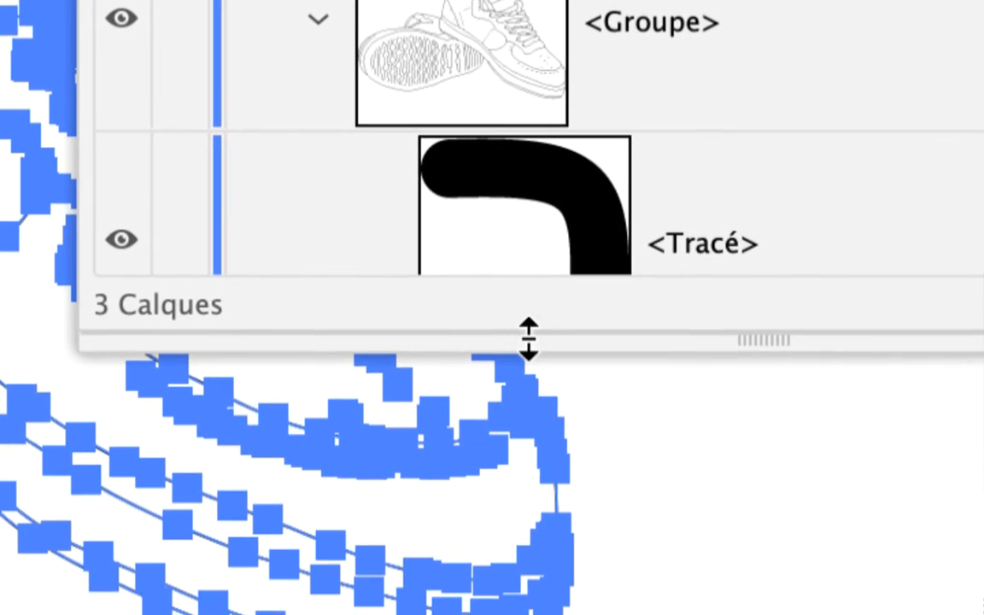
{"action": "left_click_drag", "start_coordinate": [541, 368], "coordinate": [598, 512]}
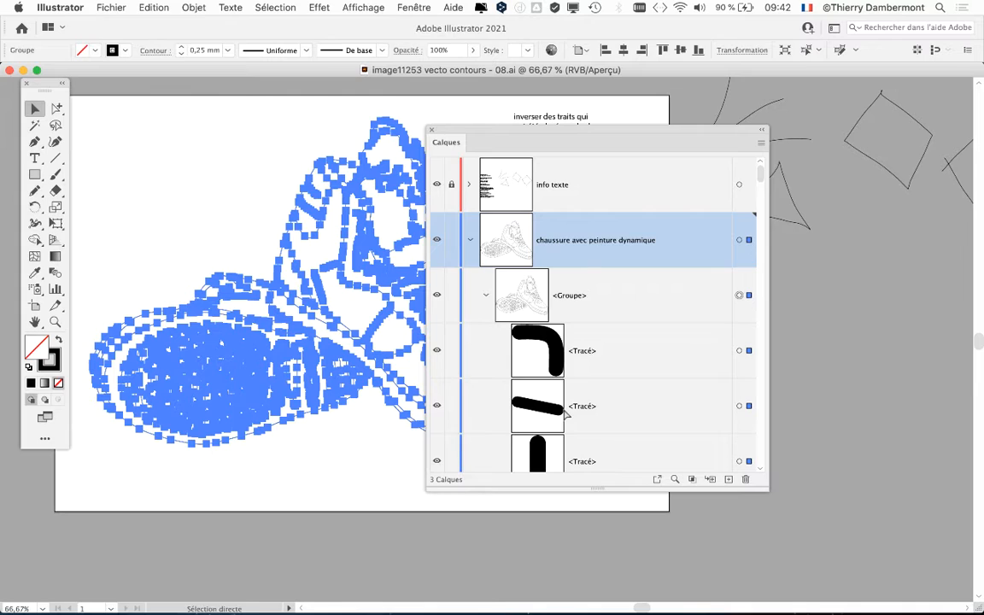
Examine the individual paths inside the shoe group, and collapse the group and its layer.
{"action": "scroll", "coordinate": [678, 338], "scroll_direction": "down", "scroll_amount": 5}
{"action": "scroll", "coordinate": [678, 338], "scroll_direction": "down", "scroll_amount": 8}
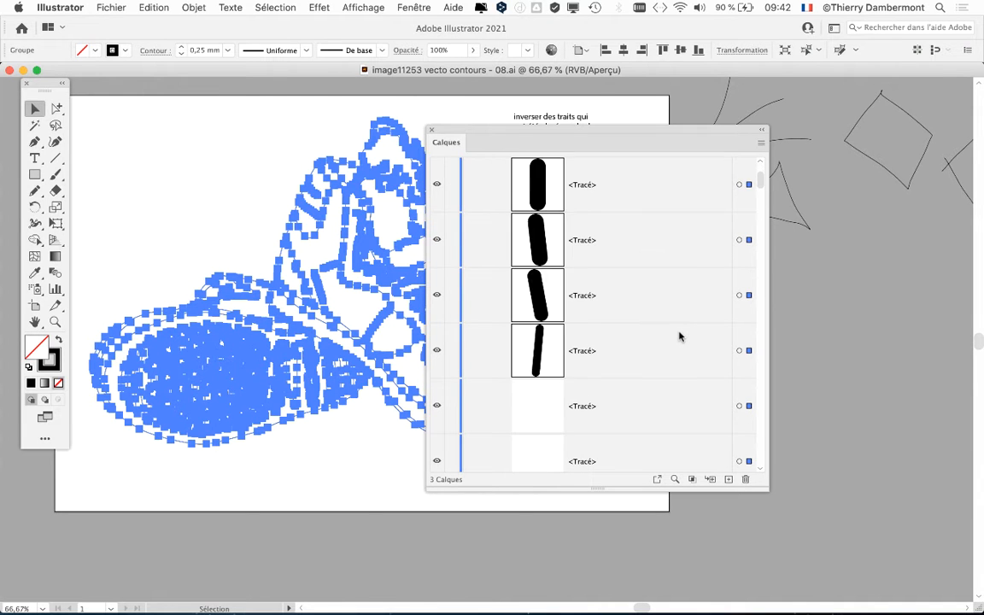
{"action": "scroll", "coordinate": [680, 336], "scroll_direction": "down", "scroll_amount": 5}
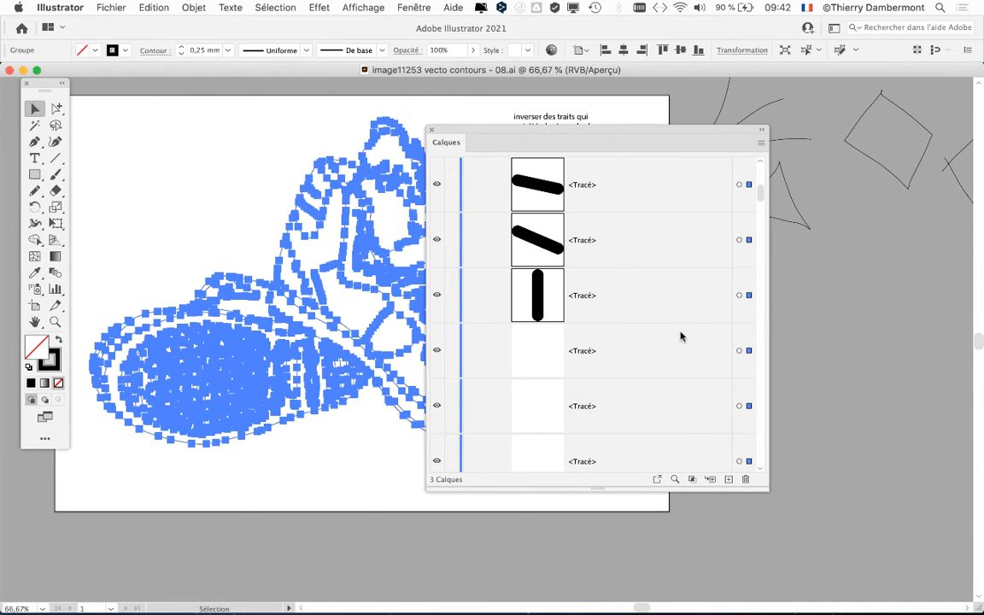
{"action": "scroll", "coordinate": [681, 336], "scroll_direction": "down", "scroll_amount": 5}
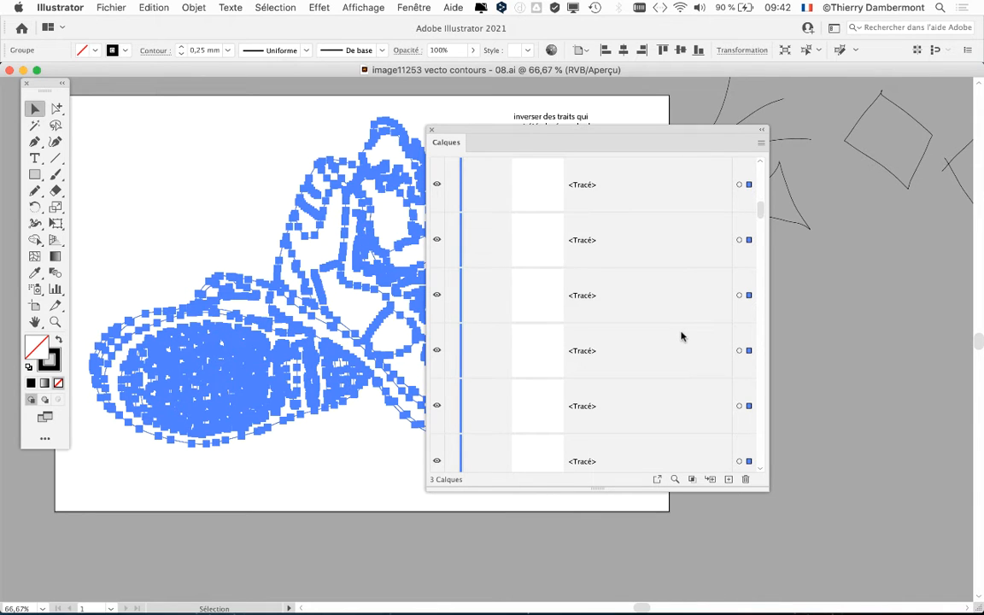
{"action": "scroll", "coordinate": [681, 333], "scroll_direction": "up", "scroll_amount": 10}
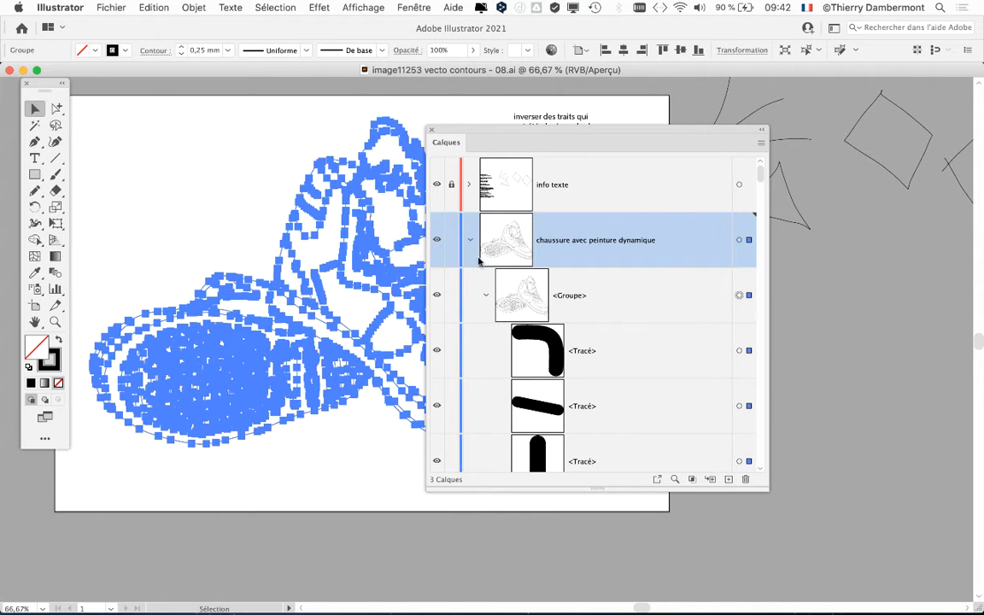
{"action": "left_click", "coordinate": [486, 295]}
{"action": "left_click", "coordinate": [468, 241]}
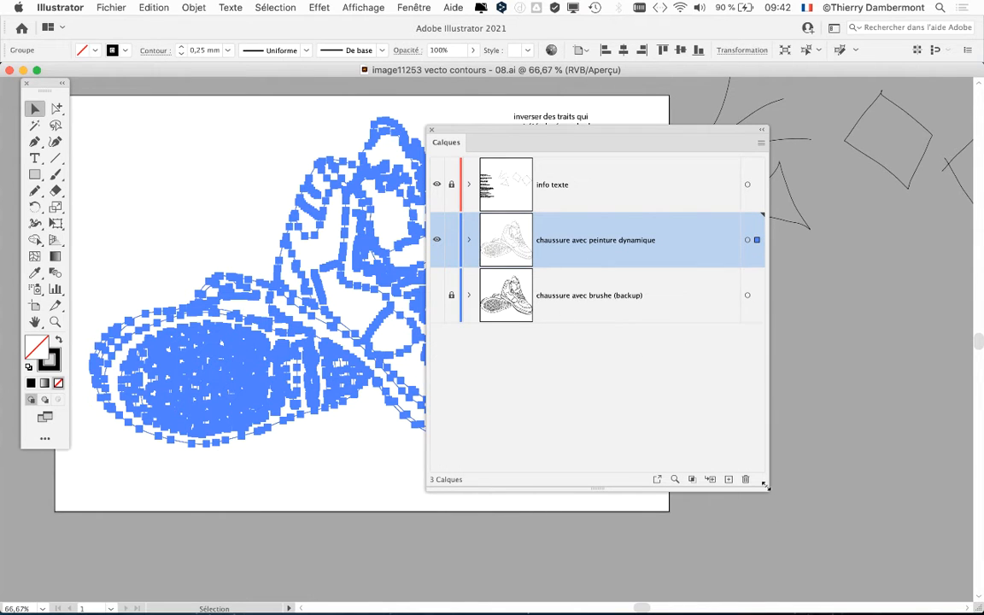
Reposition the Calques panel over the artboard's text notes and size it to show the full layer names.
{"action": "left_click_drag", "start_coordinate": [766, 487], "coordinate": [686, 381]}
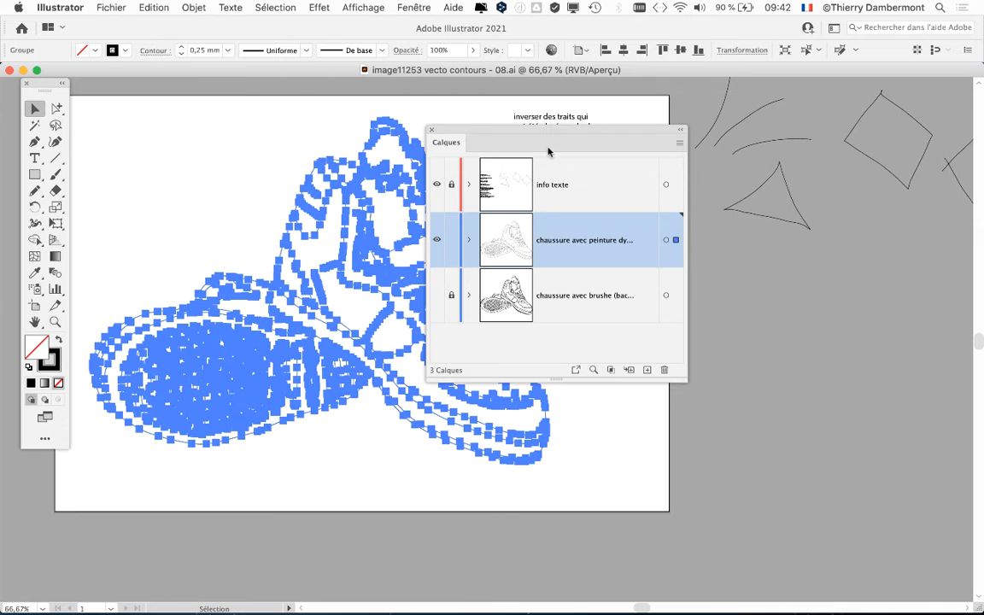
{"action": "left_click_drag", "start_coordinate": [552, 133], "coordinate": [784, 162]}
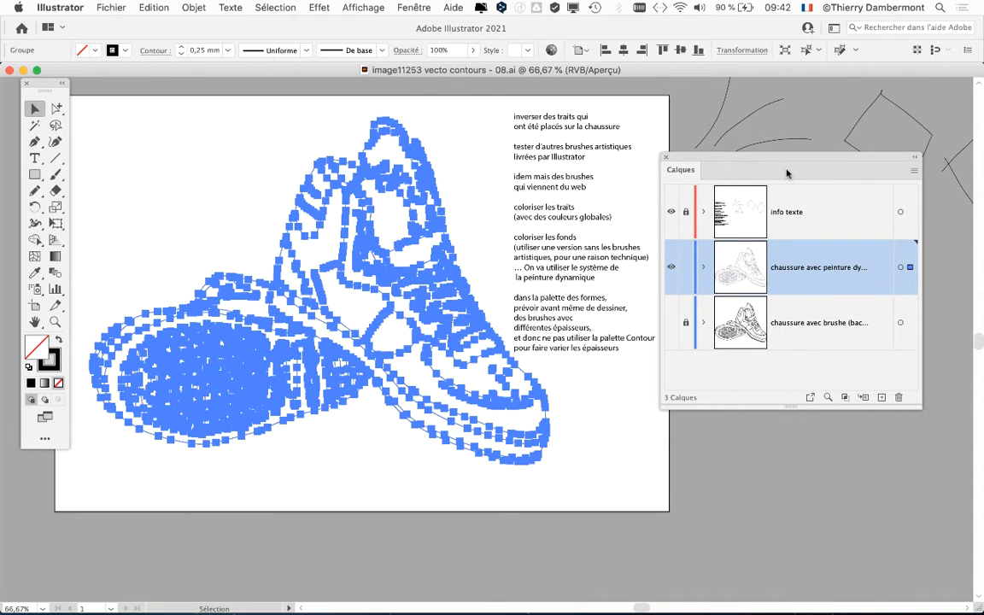
{"action": "left_click_drag", "start_coordinate": [767, 160], "coordinate": [632, 135]}
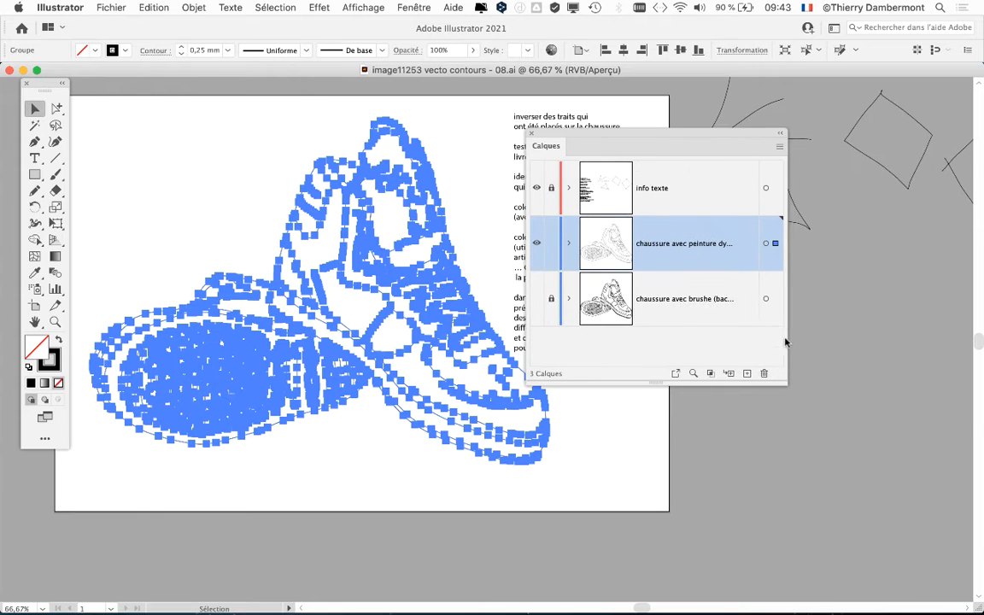
{"action": "left_click_drag", "start_coordinate": [795, 256], "coordinate": [902, 257]}
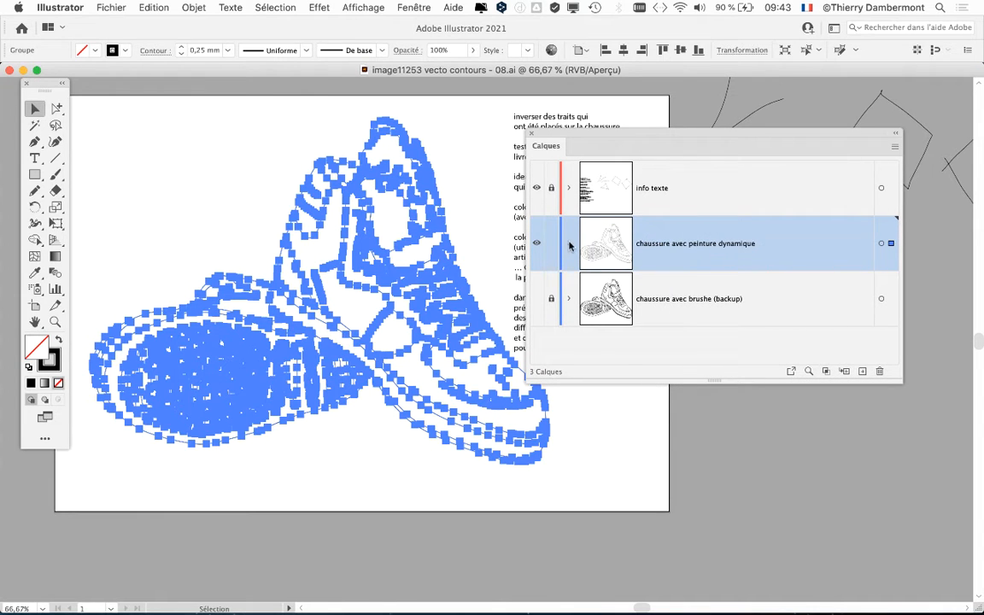
Expand the layer "chaussure avec peinture dynamique", select its group, and move the resized Calques panel clear of the shoe drawing.
{"action": "left_click", "coordinate": [568, 244]}
{"action": "left_click", "coordinate": [555, 275]}
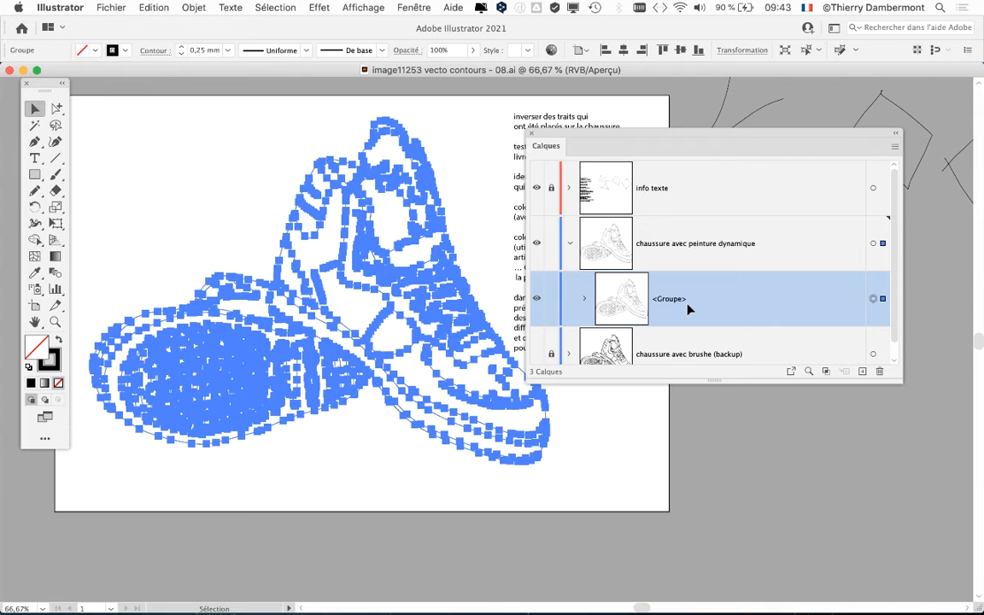
{"action": "left_click_drag", "start_coordinate": [899, 383], "coordinate": [804, 432]}
{"action": "left_click_drag", "start_coordinate": [636, 136], "coordinate": [735, 117]}
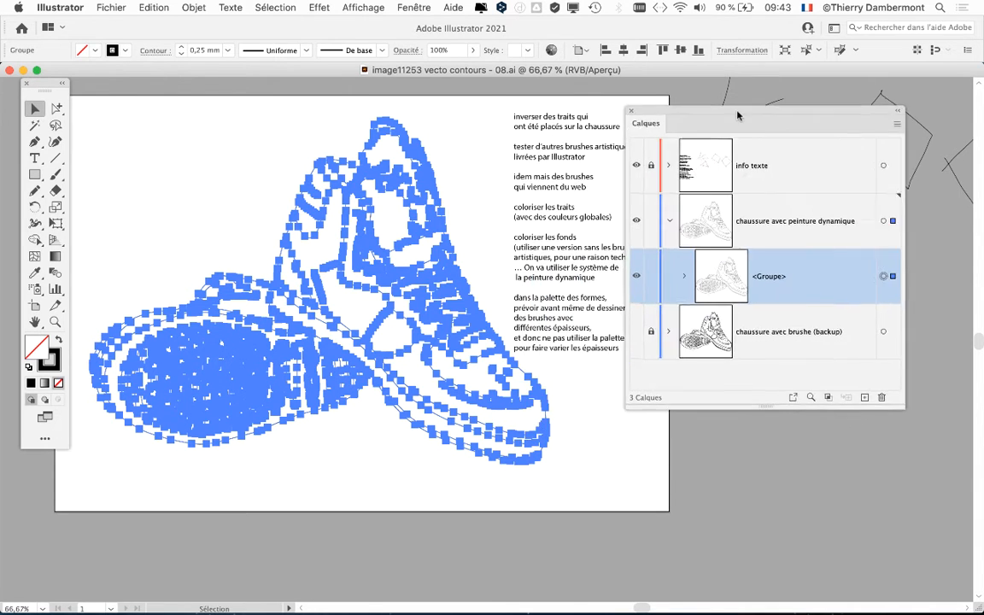
Create a live paint (Peinture dynamique) object from the selected shoe drawing.
{"action": "left_click", "coordinate": [193, 7]}
{"action": "mouse_move", "coordinate": [256, 403]}
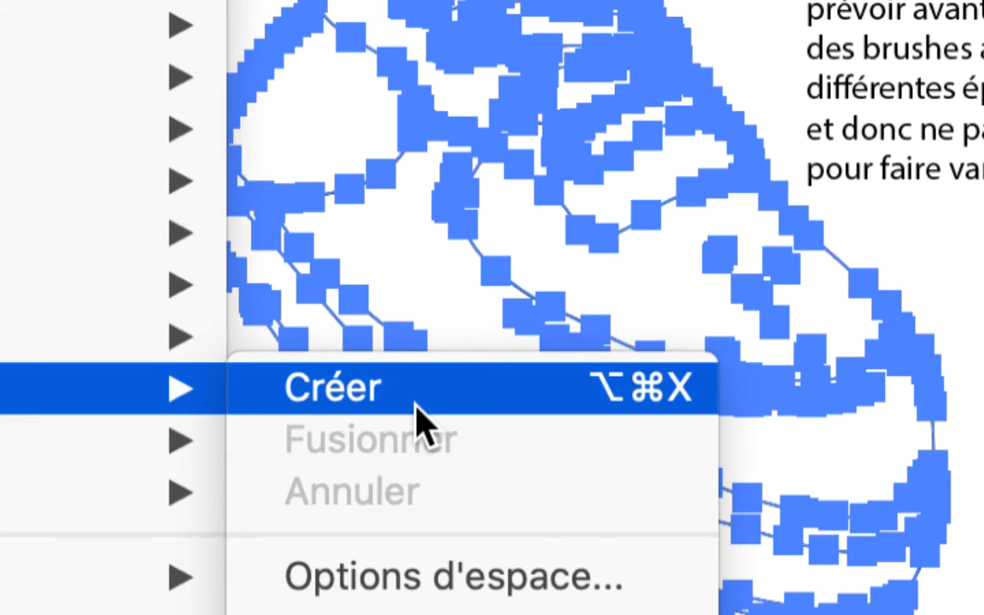
{"action": "left_click", "coordinate": [416, 407]}
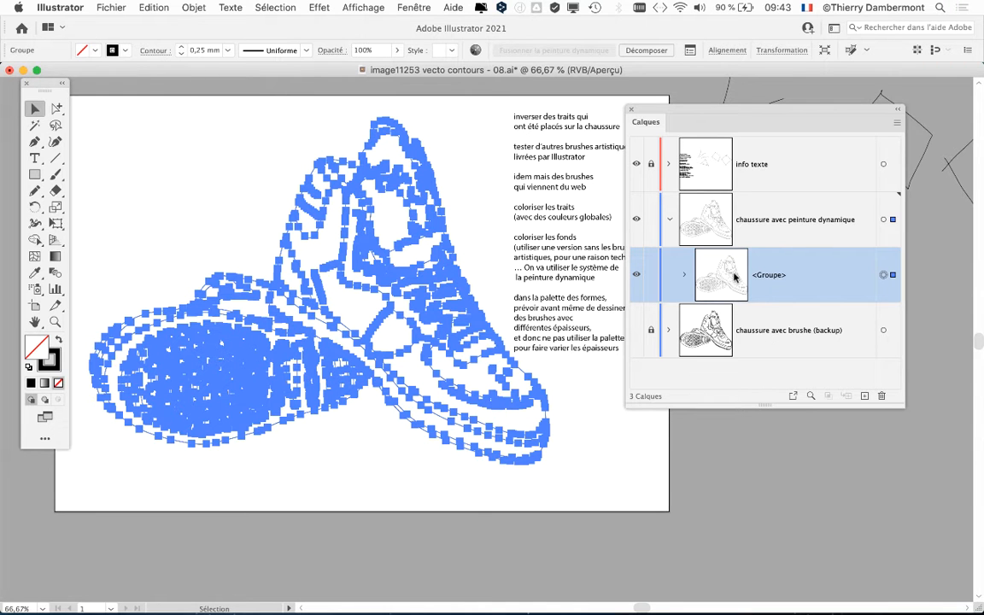
Expand the shoe group in a larger Calques panel, select its Peinture dynamique object and inspect the paths inside it.
{"action": "left_click_drag", "start_coordinate": [702, 109], "coordinate": [666, 110]}
{"action": "left_click", "coordinate": [651, 275]}
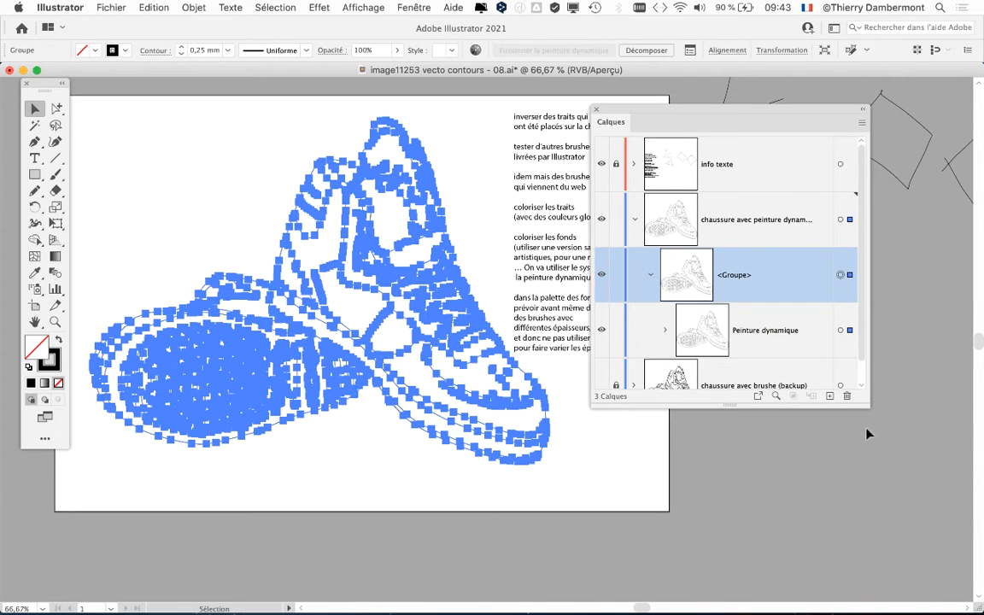
{"action": "left_click_drag", "start_coordinate": [865, 407], "coordinate": [929, 465]}
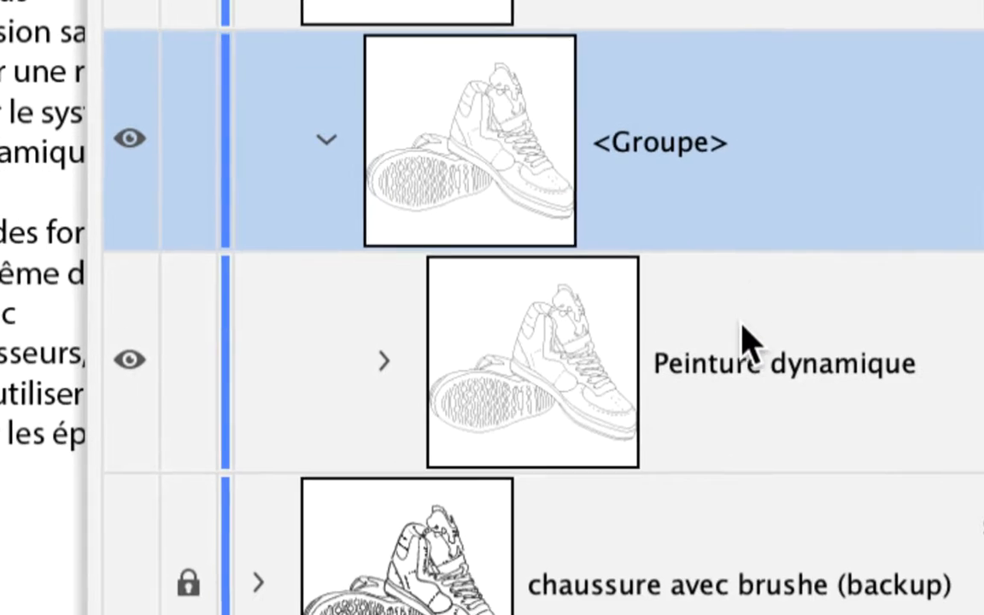
{"action": "left_click", "coordinate": [785, 367]}
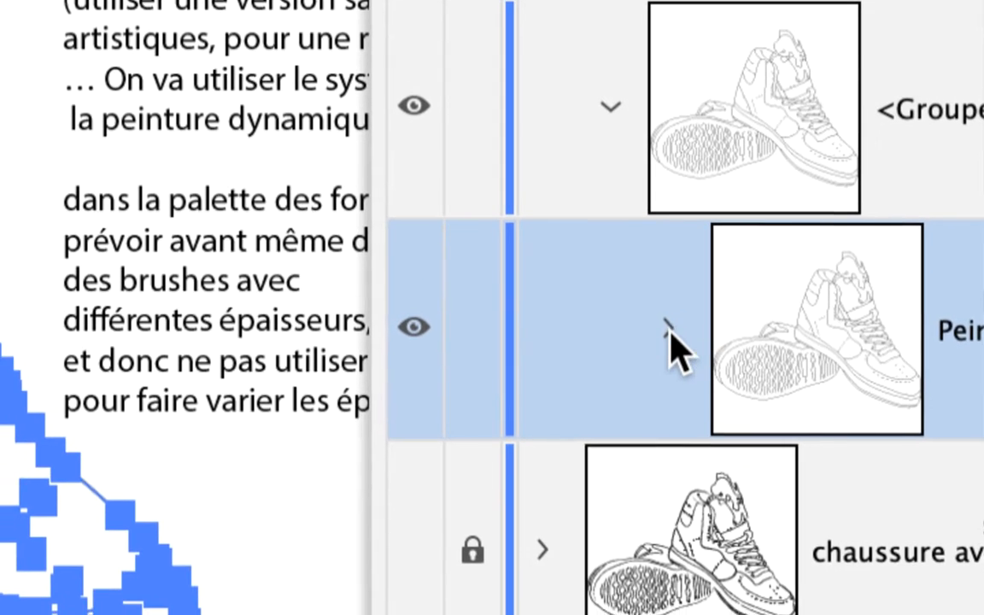
{"action": "left_click", "coordinate": [351, 322]}
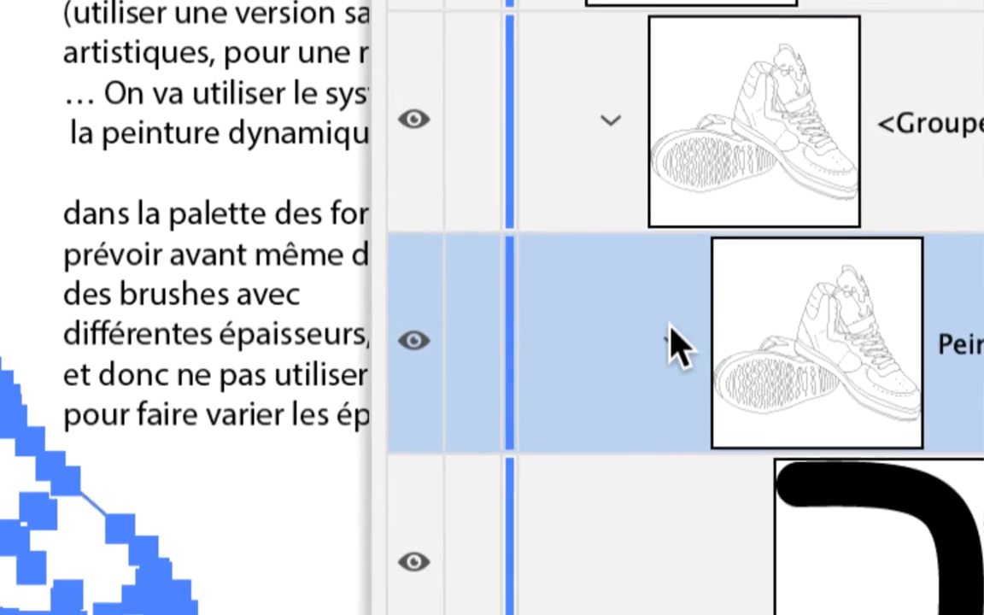
{"action": "left_click", "coordinate": [669, 338]}
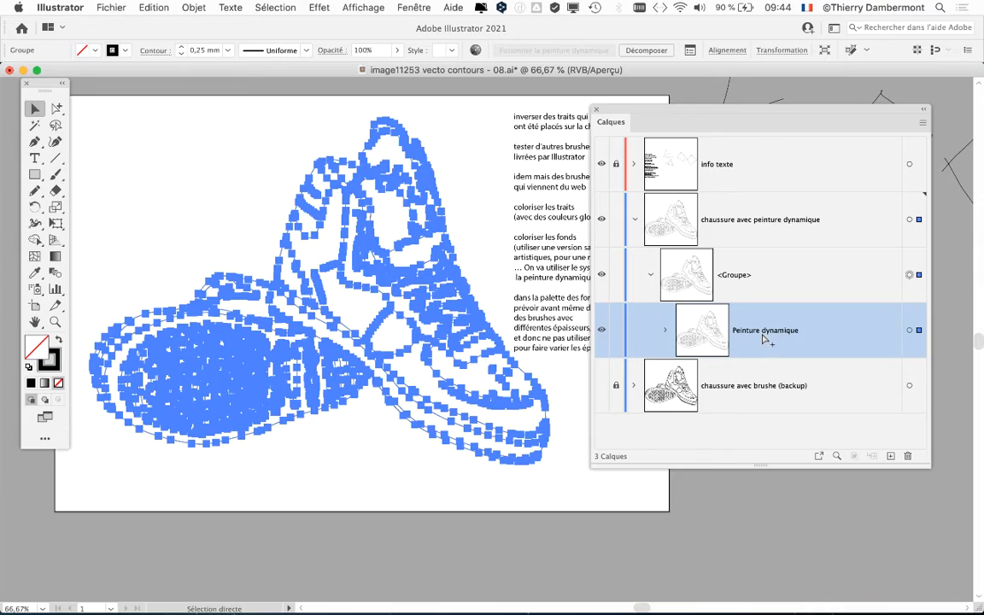
Save the document under the new name "image11253 vecto contours - 09.ai".
{"action": "left_click", "coordinate": [95, 7]}
{"action": "left_click", "coordinate": [152, 137]}
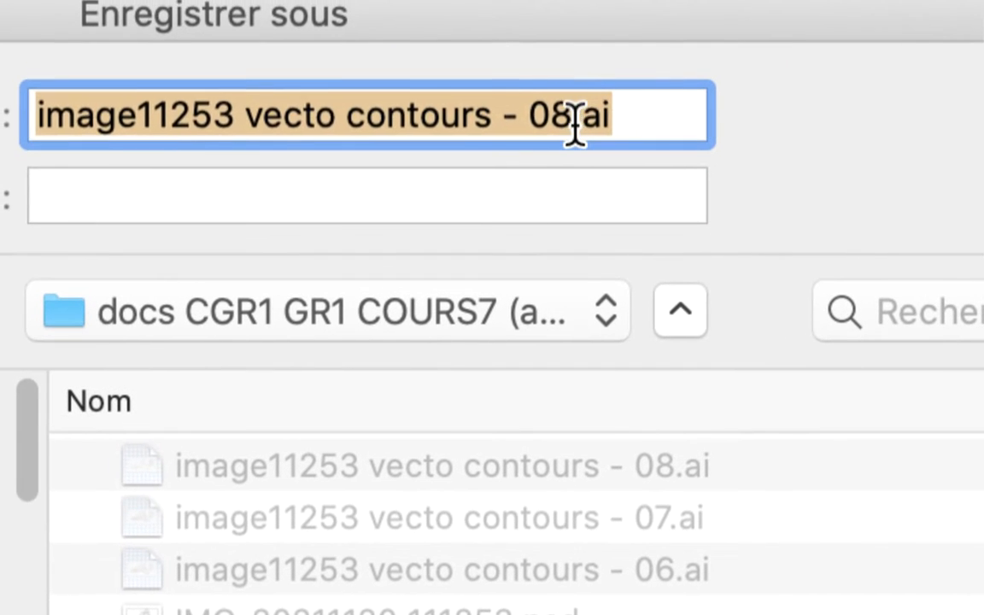
{"action": "left_click", "coordinate": [573, 126]}
{"action": "key", "text": "shift+Right"}
{"action": "type", "text": "9"}
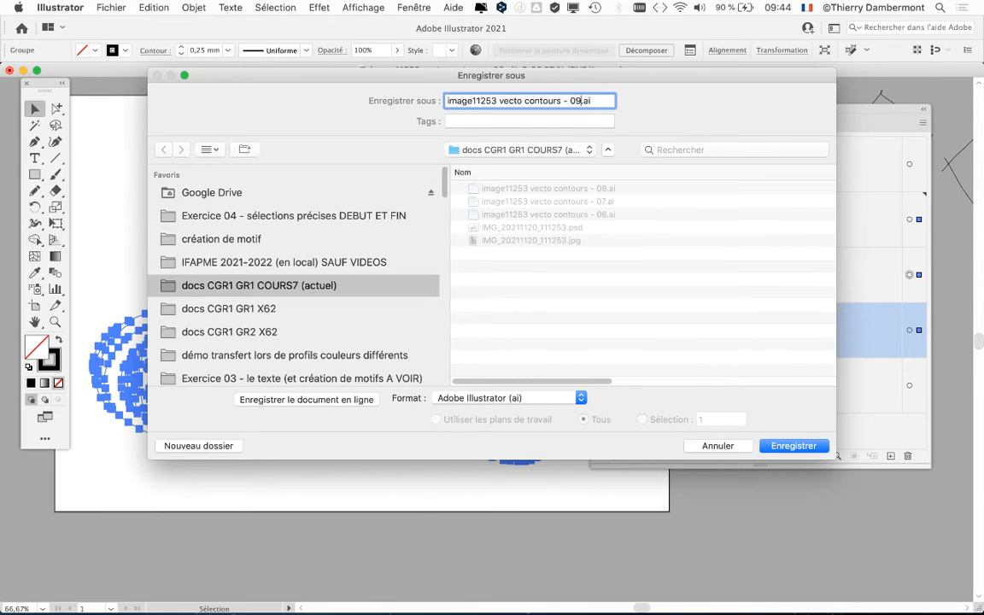
{"action": "key", "text": "Return"}
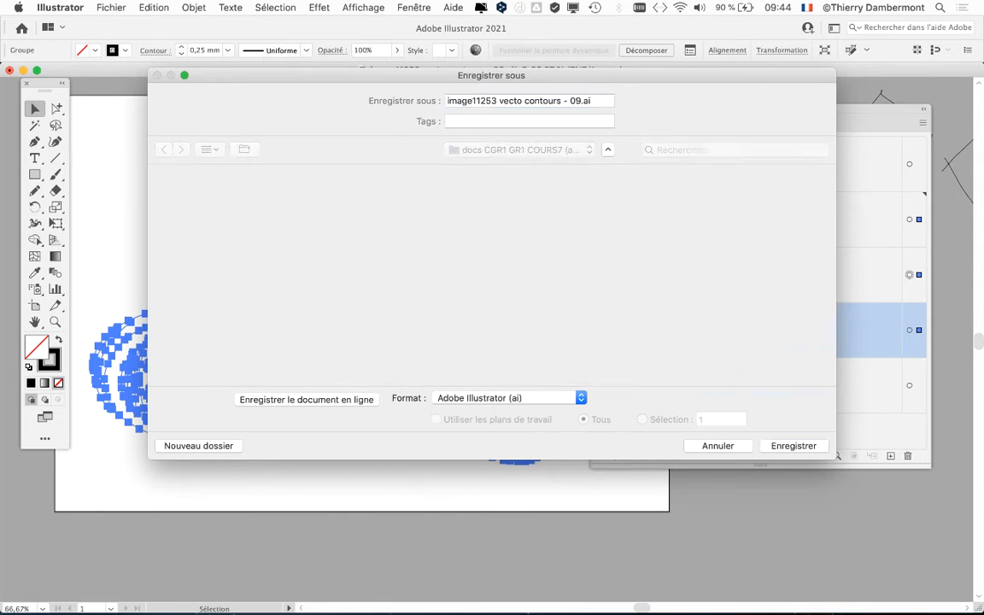
{"action": "key", "text": "Return"}
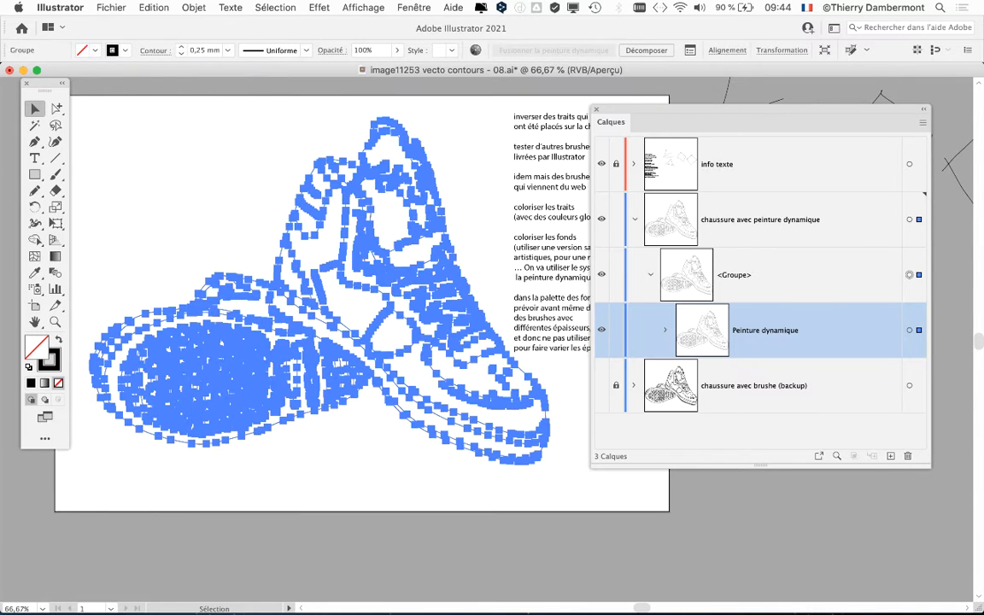
Move the Calques panel off the notes, activate the Shape Builder tool and detach its tool group as a floating bar.
{"action": "left_click_drag", "start_coordinate": [683, 110], "coordinate": [753, 110]}
{"action": "key", "text": "space"}
{"action": "left_click_drag", "start_coordinate": [495, 282], "coordinate": [456, 299]}
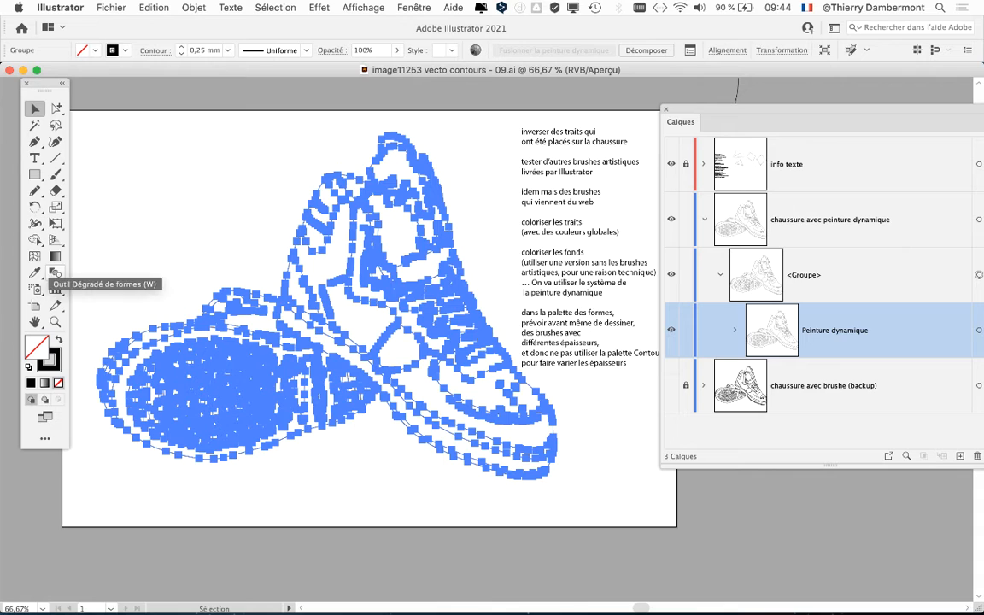
{"action": "left_click", "coordinate": [34, 239]}
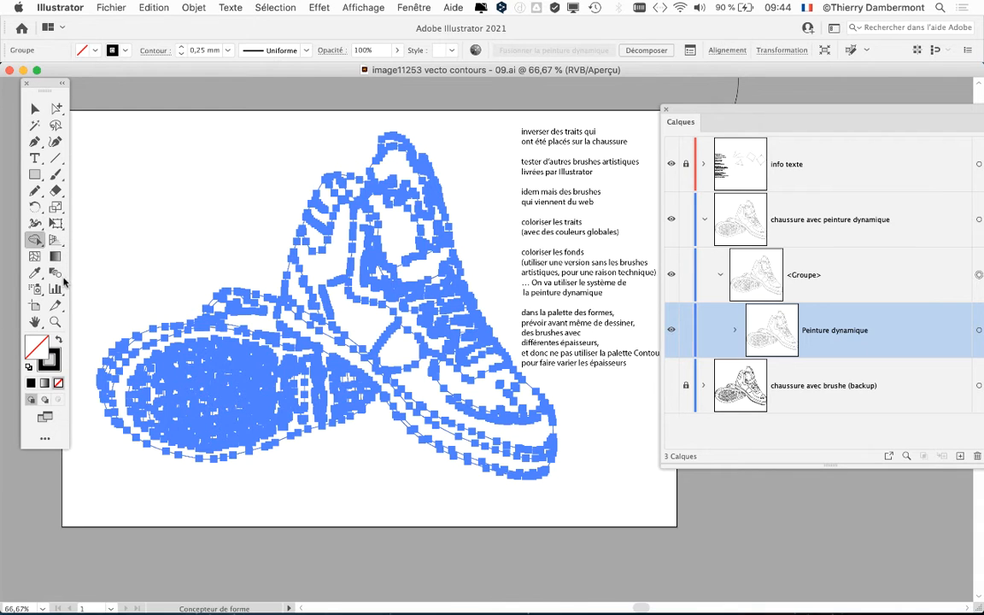
{"action": "left_click_drag", "start_coordinate": [45, 82], "coordinate": [60, 102]}
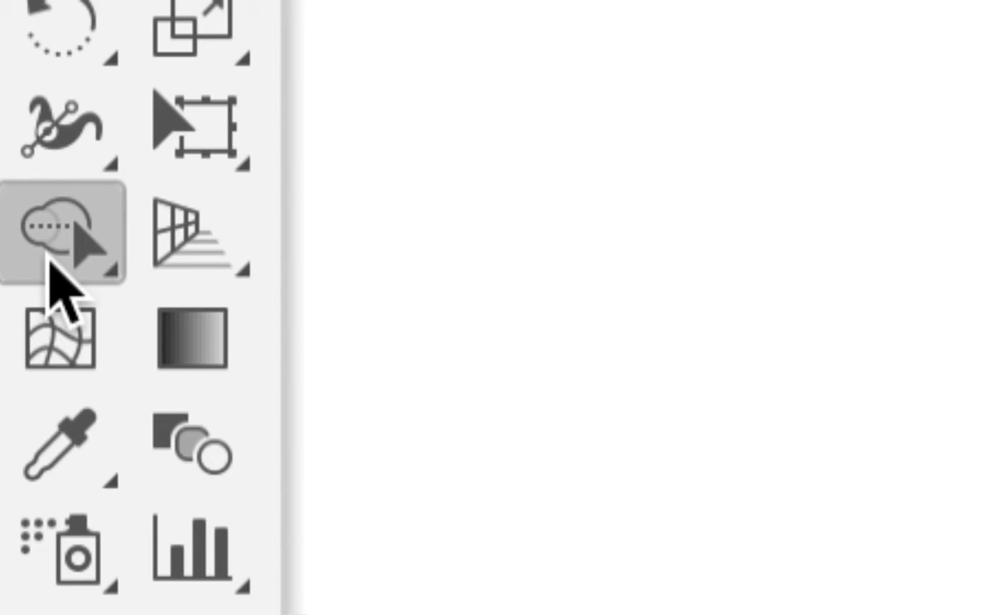
{"action": "left_click", "coordinate": [49, 264]}
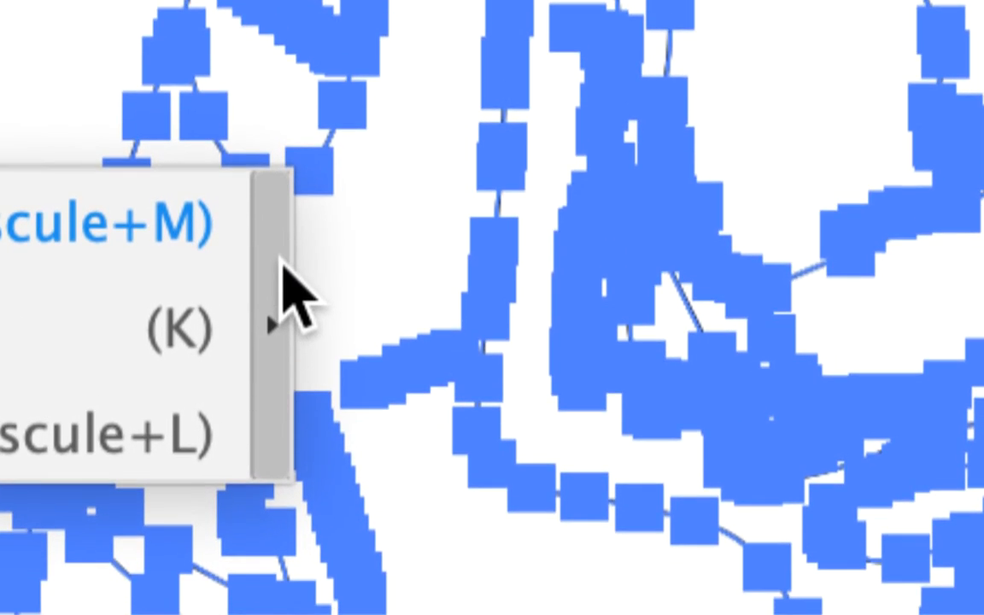
{"action": "mouse_move", "coordinate": [282, 264]}
{"action": "left_mouse_down"}
{"action": "mouse_move", "coordinate": [281, 274]}
{"action": "mouse_move", "coordinate": [88, 258]}
{"action": "mouse_move", "coordinate": [76, 267]}
{"action": "left_mouse_up"}
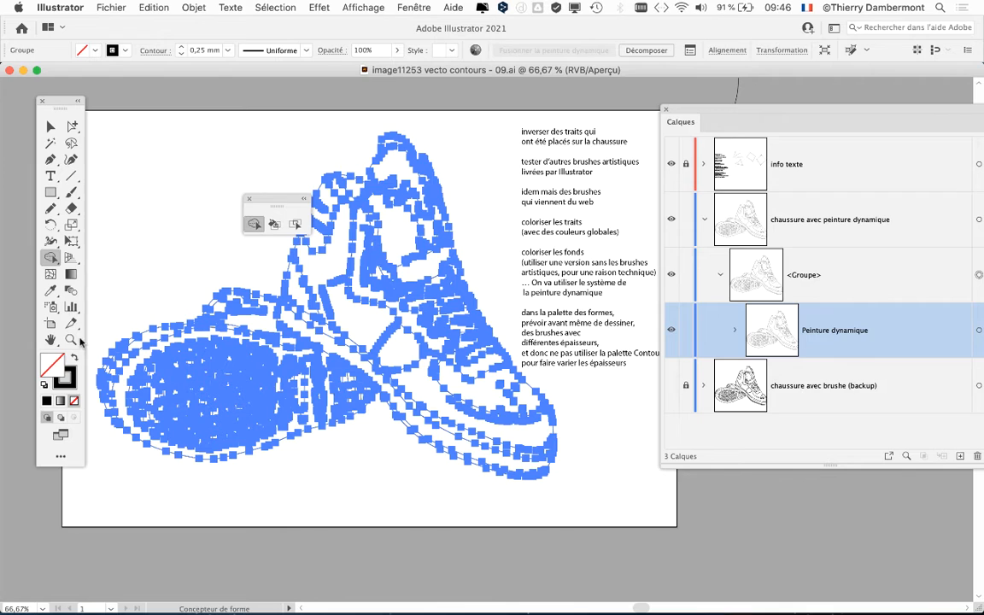
Switch the toolbar to the De base tool set and display it in two columns.
{"action": "left_click", "coordinate": [60, 455]}
{"action": "left_click", "coordinate": [254, 102]}
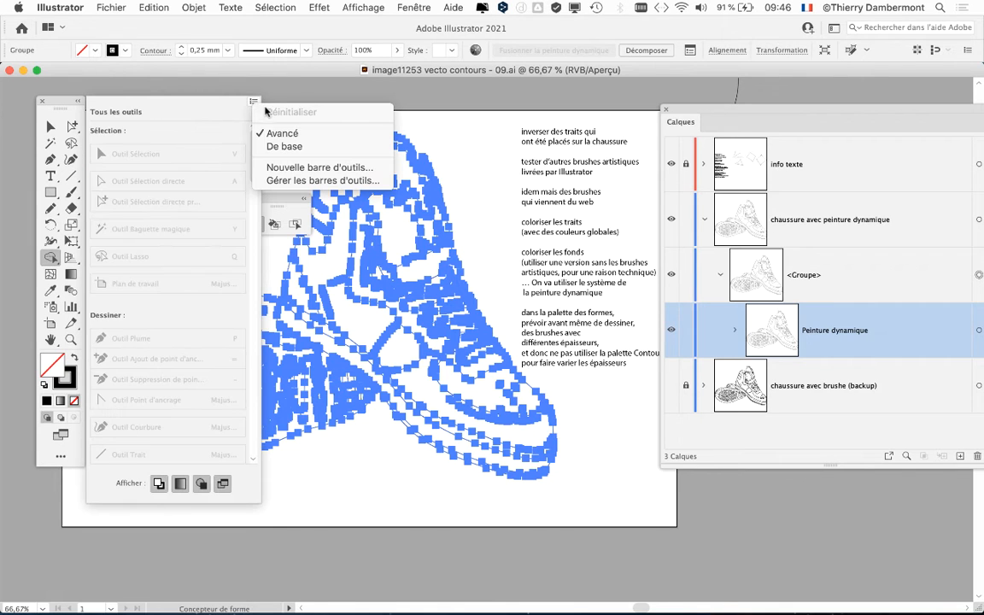
{"action": "left_click", "coordinate": [276, 146]}
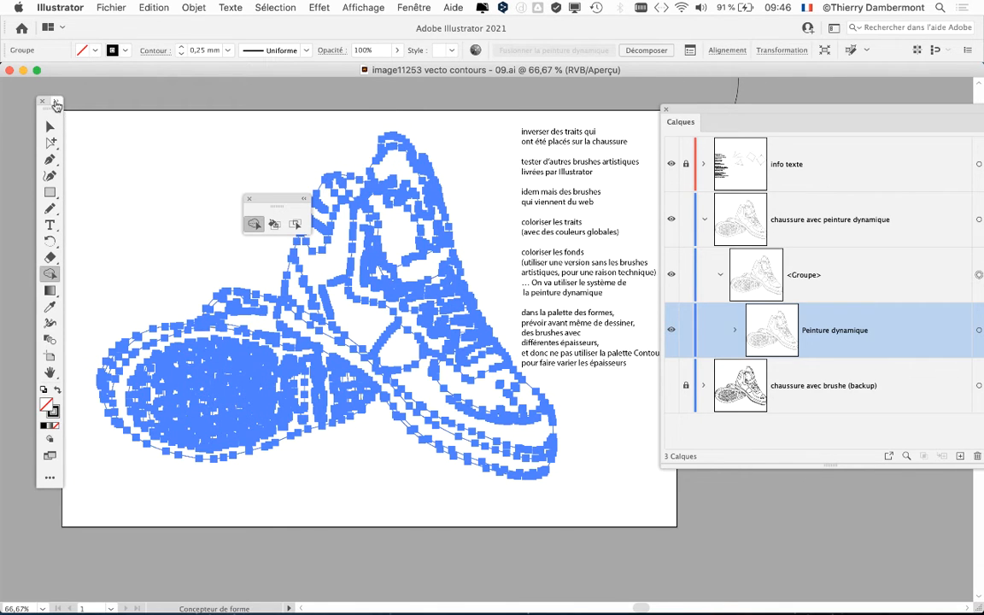
{"action": "left_click", "coordinate": [53, 101]}
{"action": "mouse_move", "coordinate": [54, 101]}
{"action": "left_mouse_down"}
{"action": "mouse_move", "coordinate": [74, 116]}
{"action": "mouse_move", "coordinate": [50, 100]}
{"action": "left_mouse_up"}
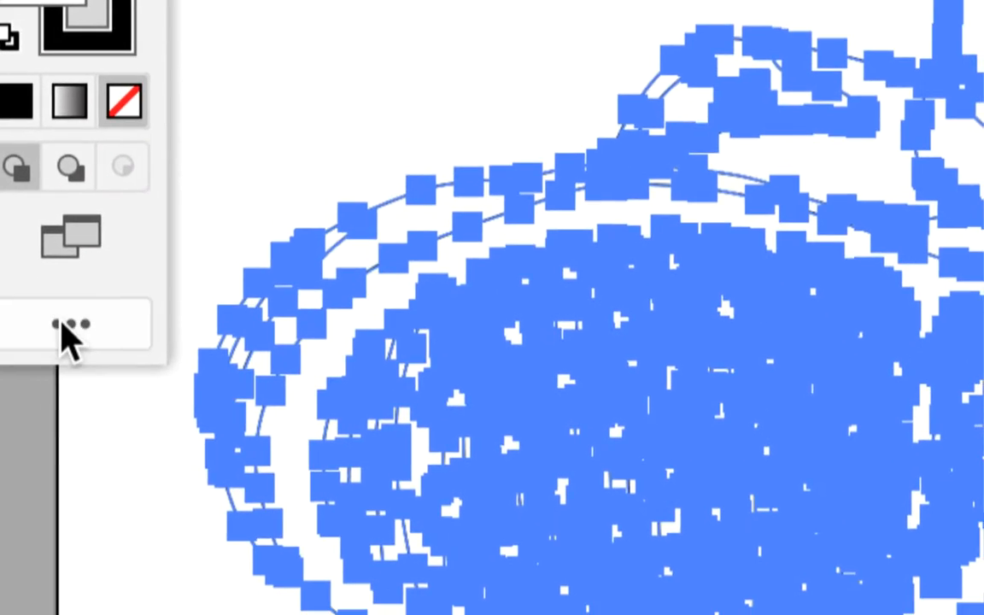
Switch the toolbar to the Avancé tool set and move the floating bar of live paint tools off the shoe drawing.
{"action": "left_click", "coordinate": [68, 333]}
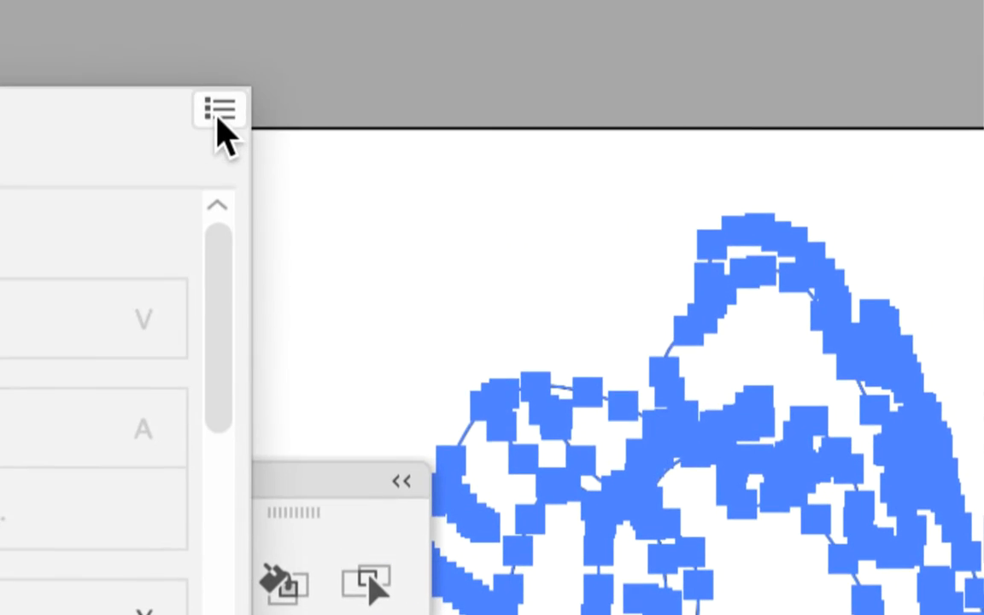
{"action": "left_click", "coordinate": [219, 111]}
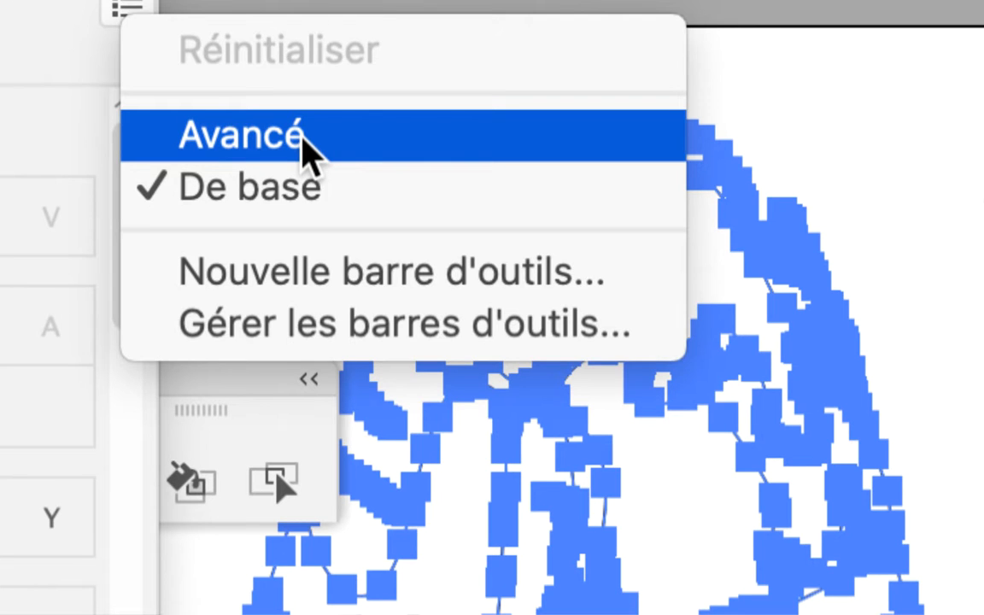
{"action": "left_click", "coordinate": [303, 141]}
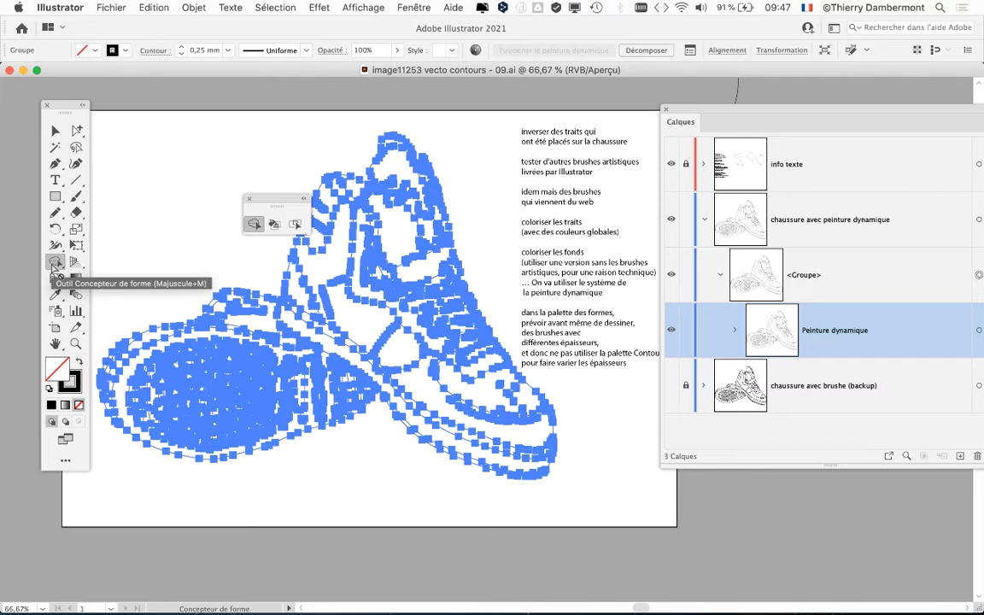
{"action": "left_click_drag", "start_coordinate": [280, 200], "coordinate": [202, 123]}
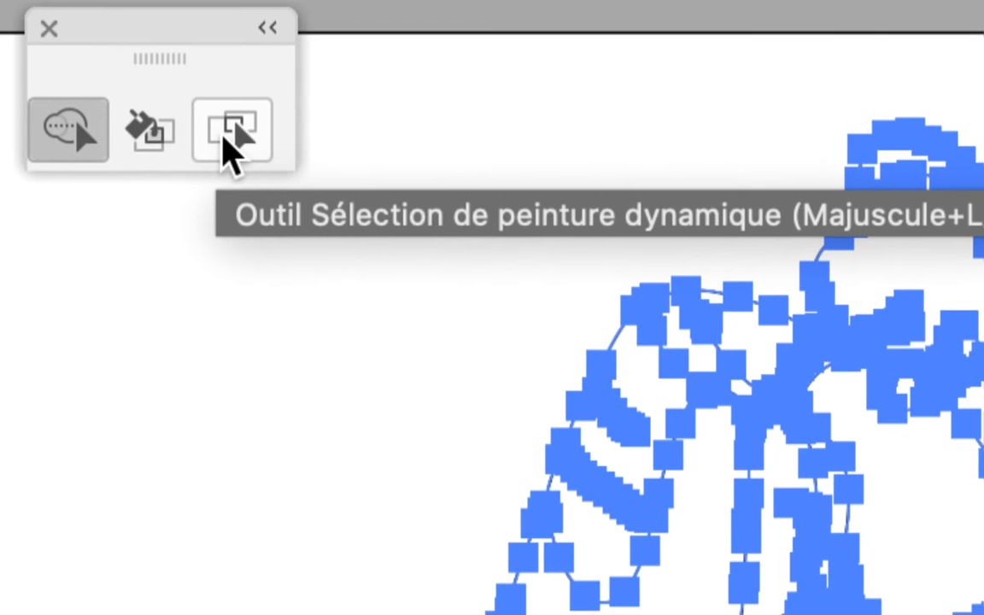
With the Live Paint Selection tool, select in turn the shoe's side panel, the large area beside the tongue's animal figure, and two small muzzle areas.
{"action": "left_click", "coordinate": [227, 137]}
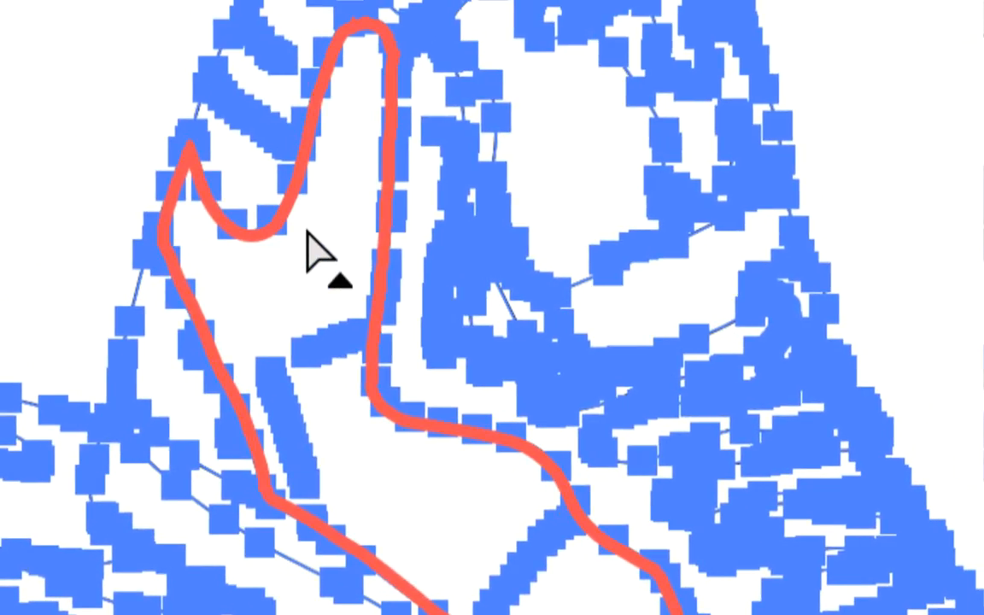
{"action": "left_click", "coordinate": [309, 232]}
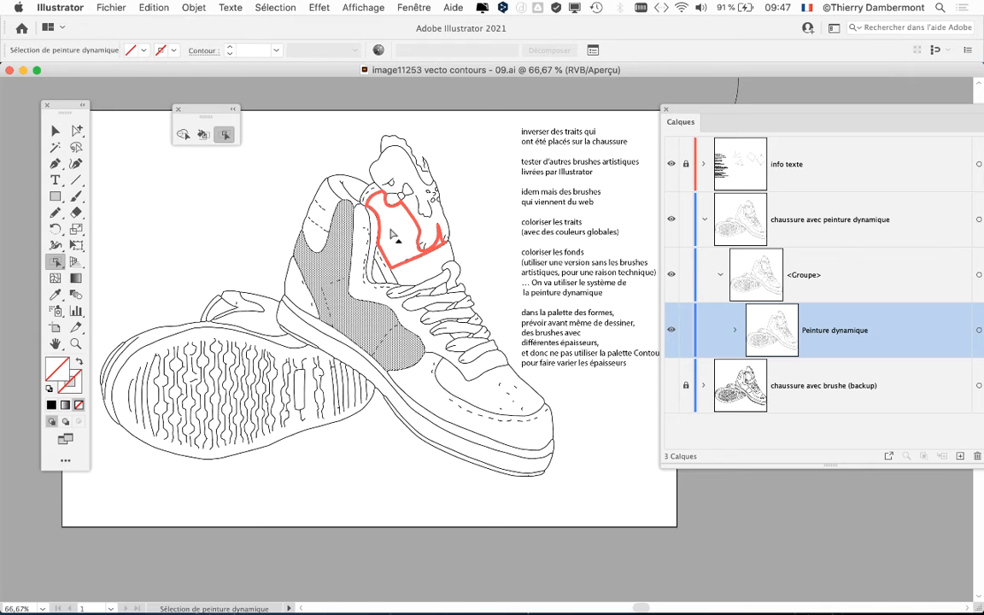
{"action": "left_click", "coordinate": [393, 240]}
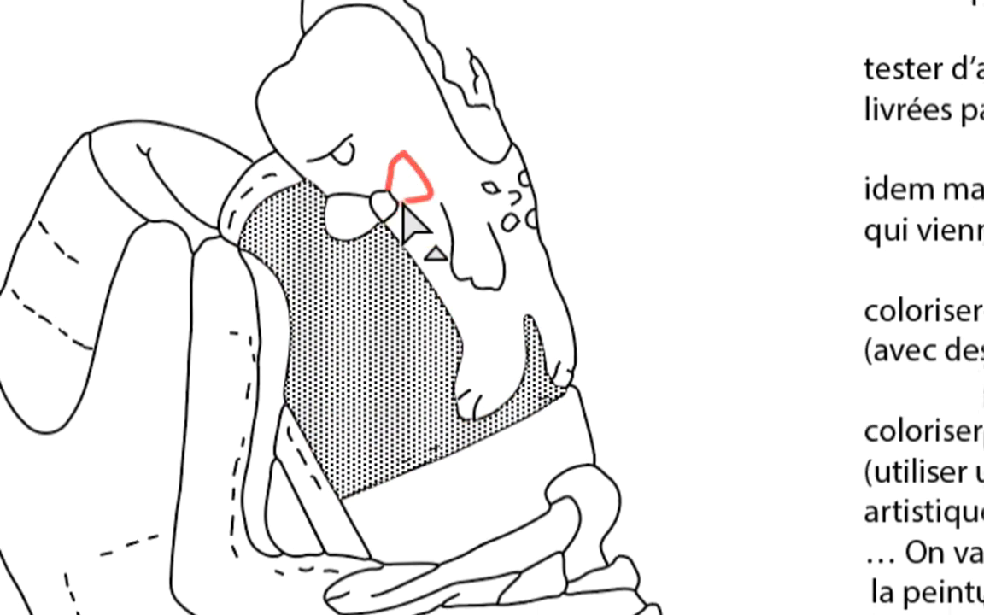
{"action": "left_click", "coordinate": [407, 191]}
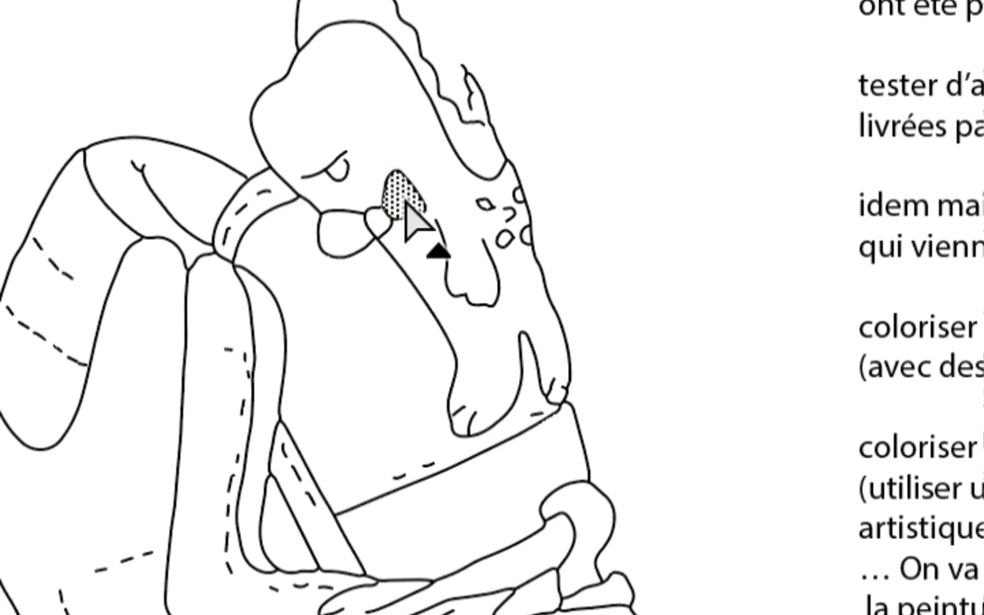
{"action": "left_click", "coordinate": [381, 221]}
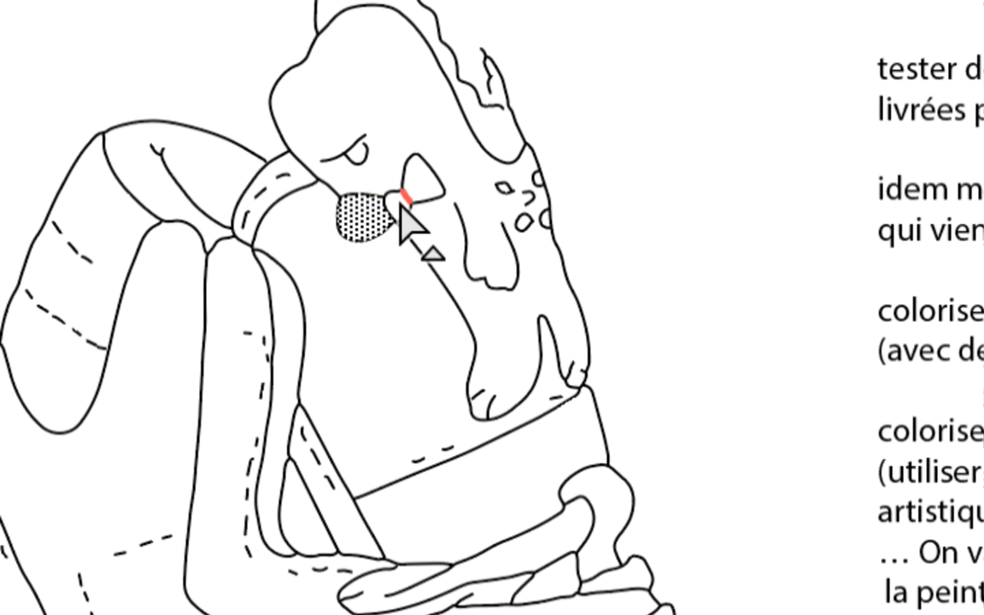